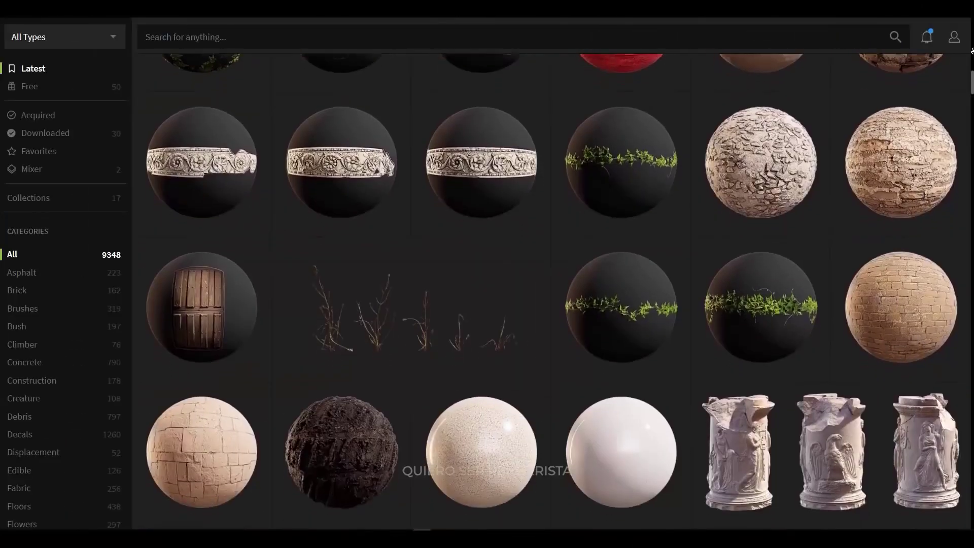
- Nudge the Top view slightly left and switch to the camera view of the room
scroll(971, 50, "down", 3)
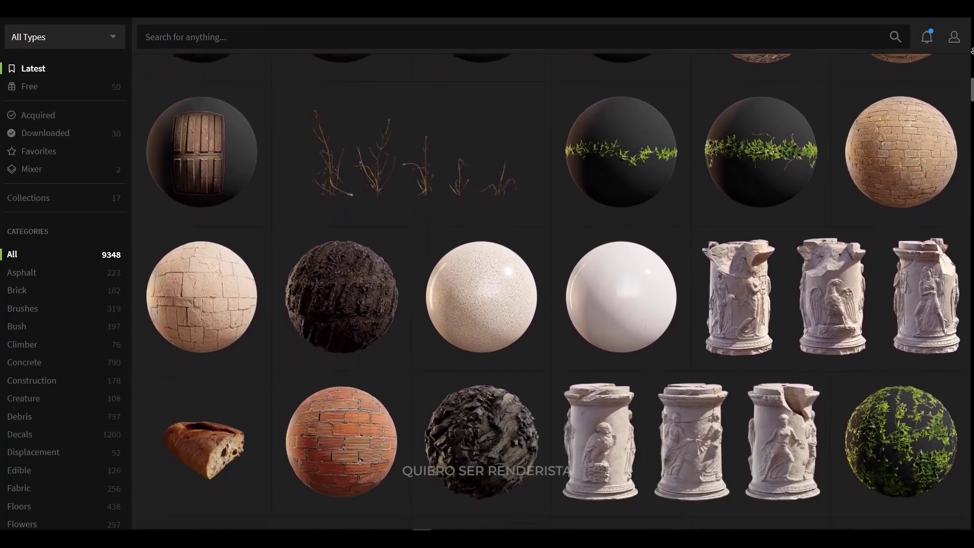
scroll(972, 50, "down", 3)
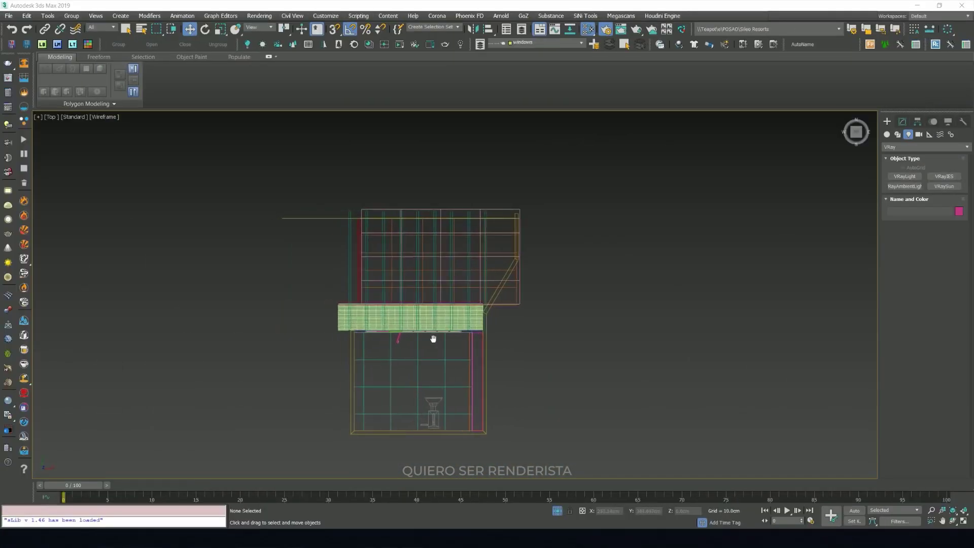
middle_click_drag(433, 338, 425, 339)
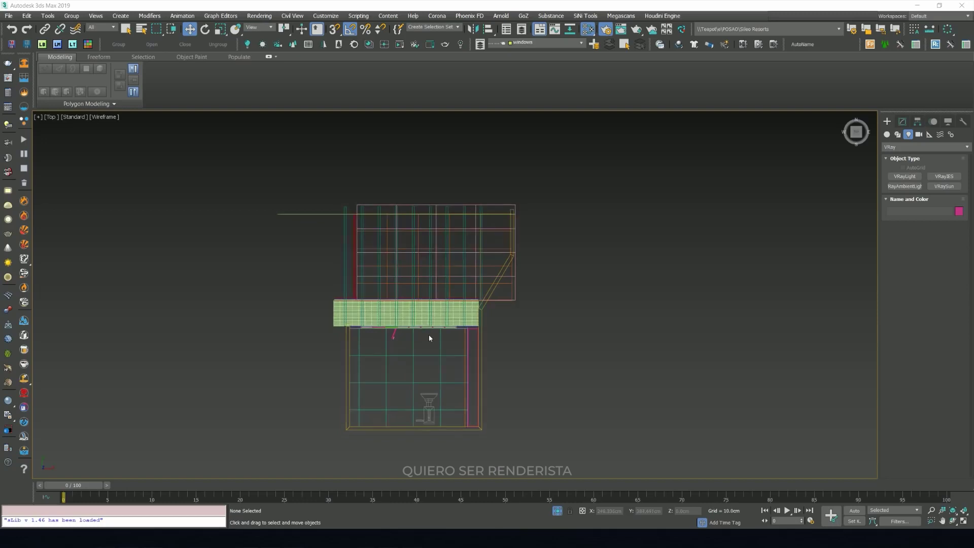
key("c")
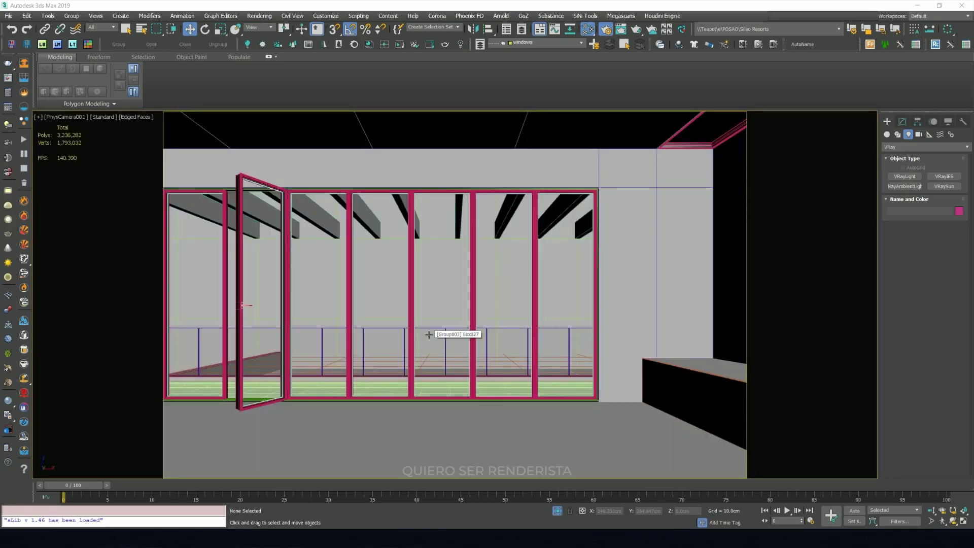
- Toggle Edged Faces, raise the VRaySun above the room, and draw a plane light across the window
key("F4")
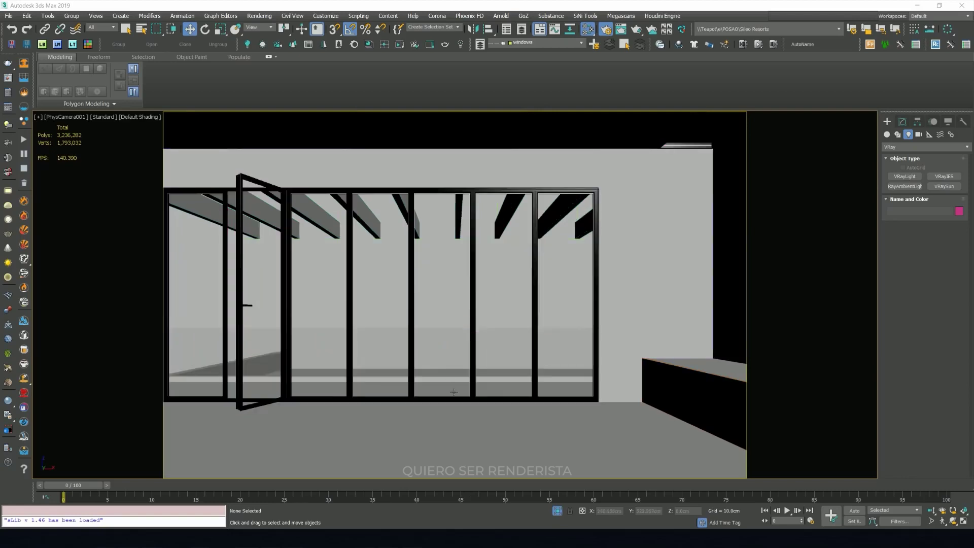
key("F4")
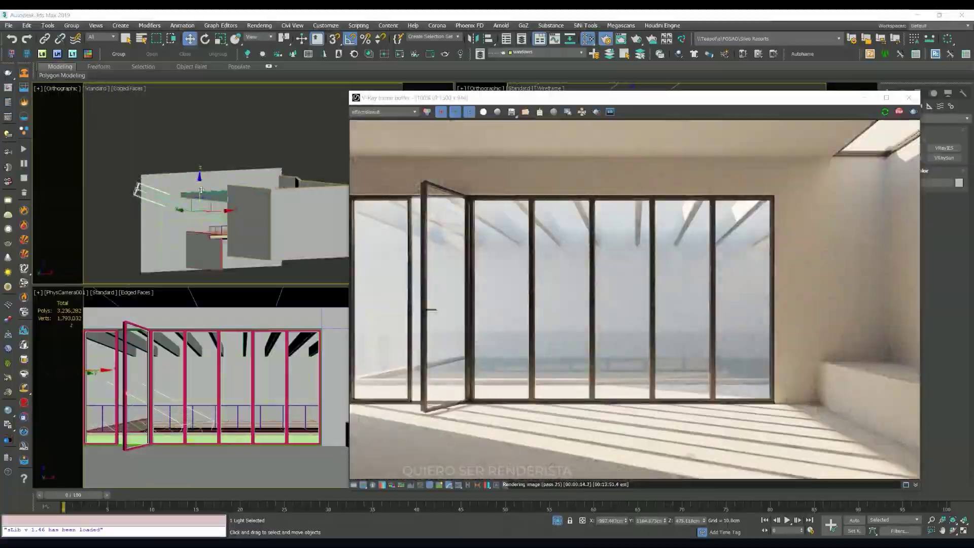
left_click_drag(201, 190, 201, 168)
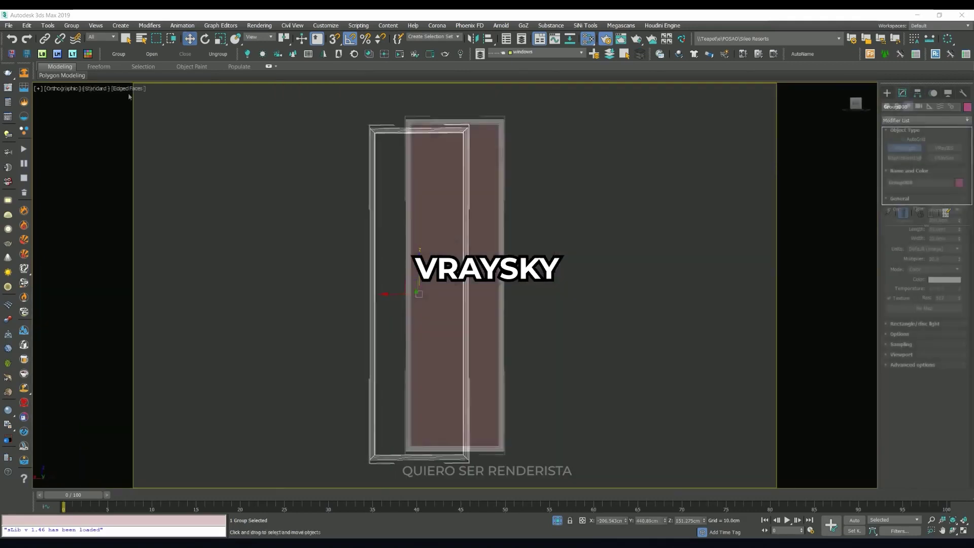
left_click_drag(433, 155, 489, 428)
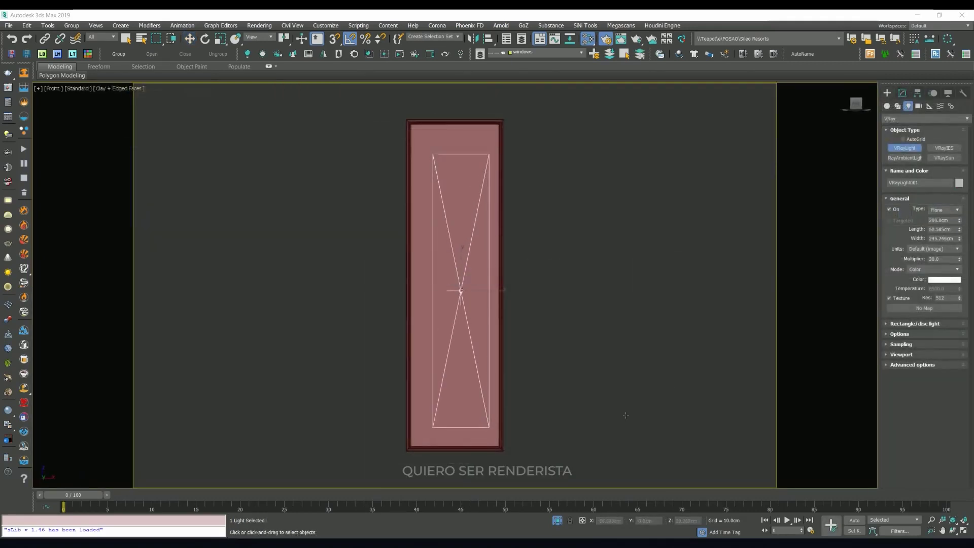
- Set the new VRayLight's length to 75 cm
type("75")
key("Return")
left_click(902, 92)
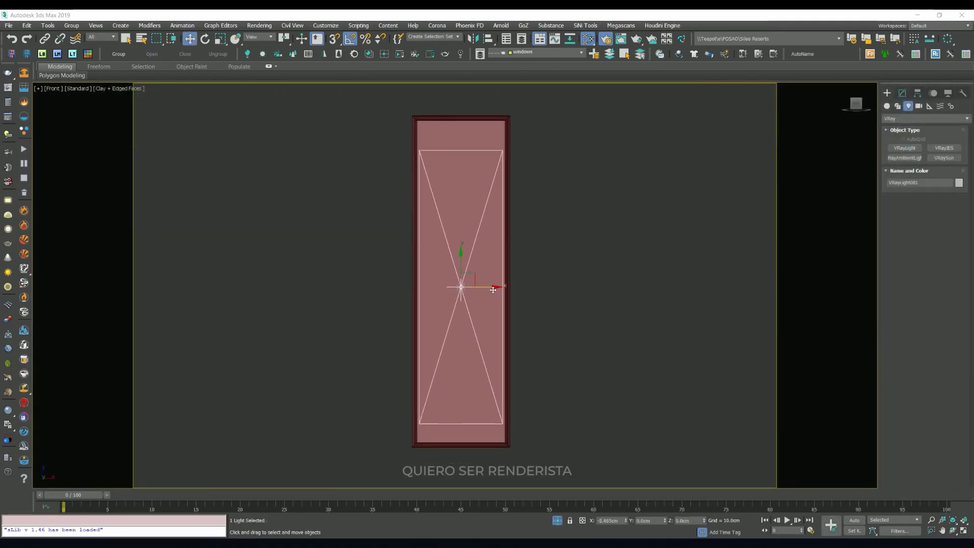
- In the Top view, clone the light as instances spaced along the window wall
key("w")
key("t")
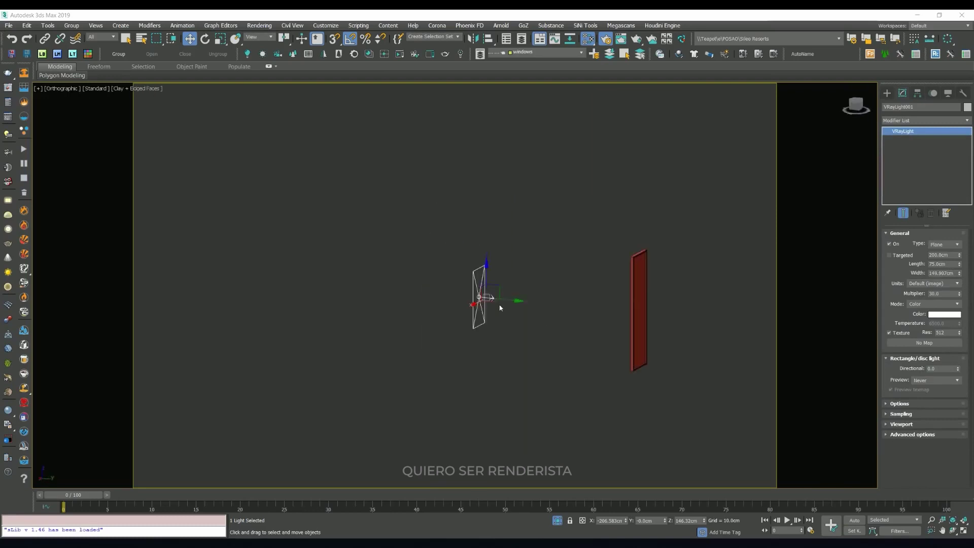
left_click_drag(509, 201, 609, 330, "shift")
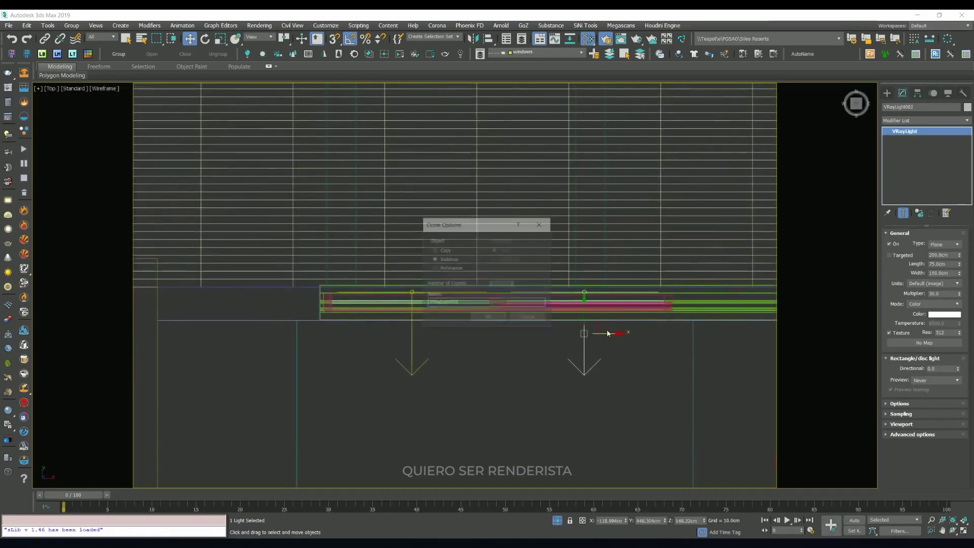
key("Return")
scroll(254, 278, "up", 5)
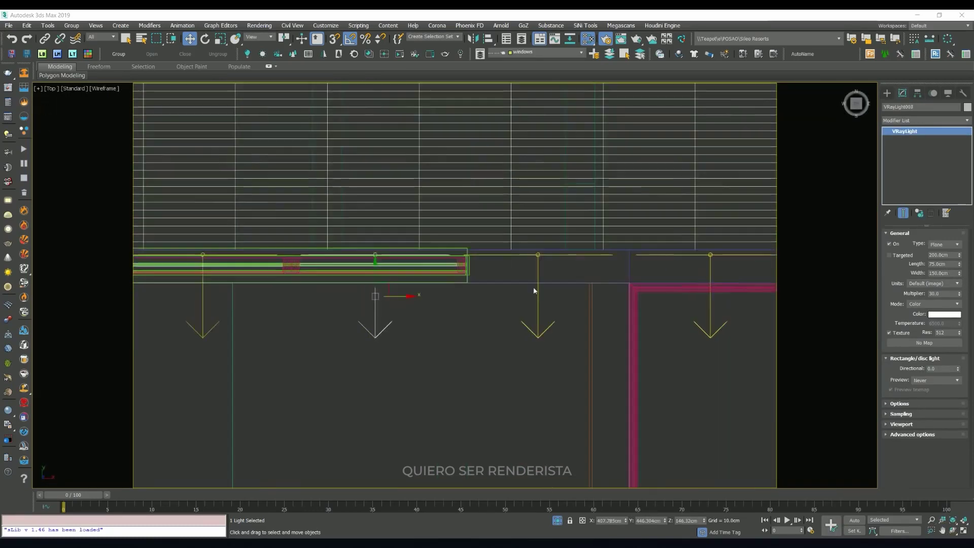
left_click(255, 278)
scroll(383, 262, "down", 5)
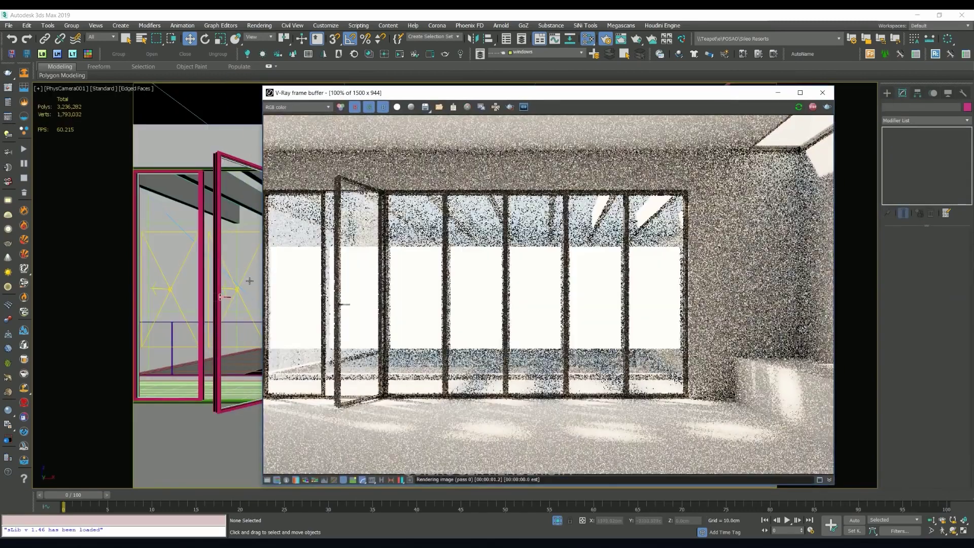
- Lower VRayLight002's Multiplier from 30 to 20 and enable region render in the frame buffer
left_click(170, 289)
left_click(902, 93)
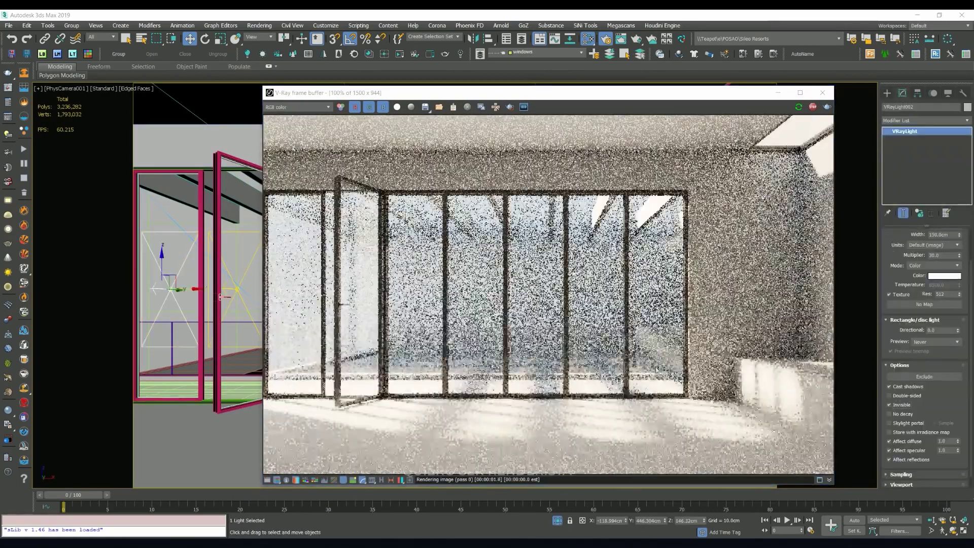
left_click_drag(891, 276, 891, 314)
left_click_drag(958, 293, 958, 304)
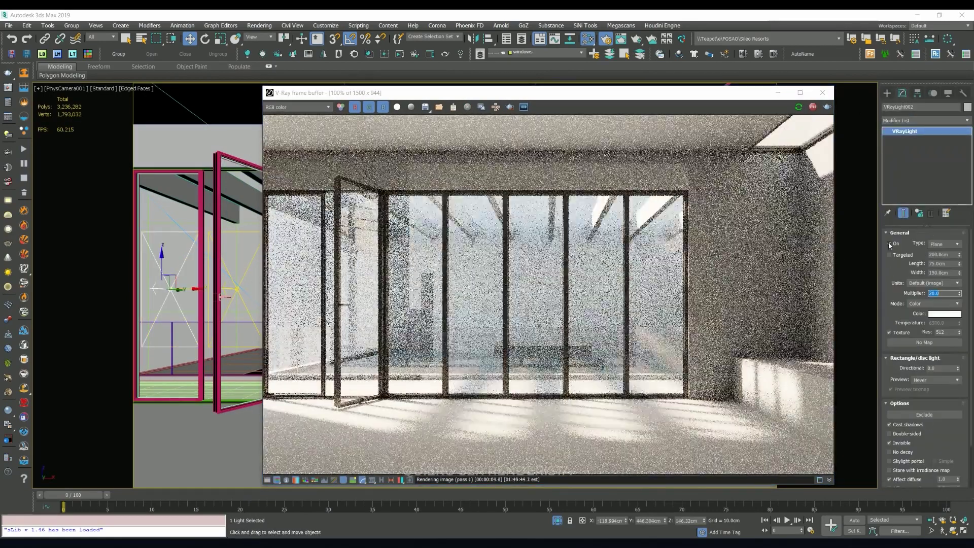
left_click(509, 106)
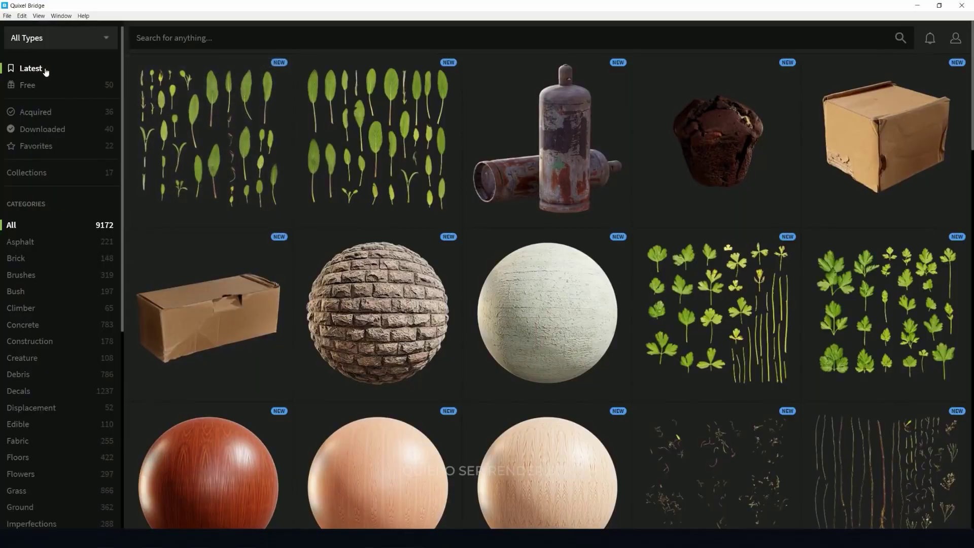
- Glance at the notifications, then filter the Bridge library to the 50 free assets
scroll(505, 164, "down", 5)
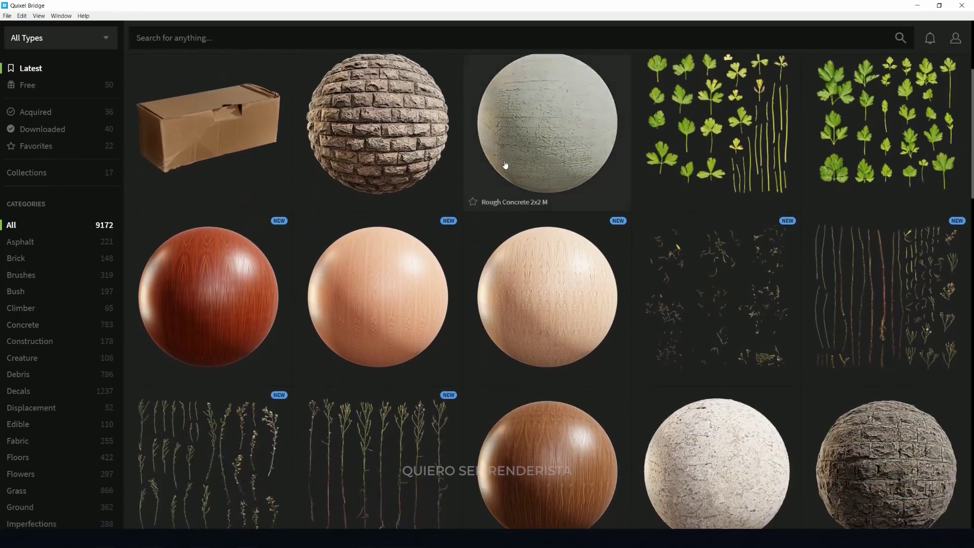
scroll(506, 165, "down", 3)
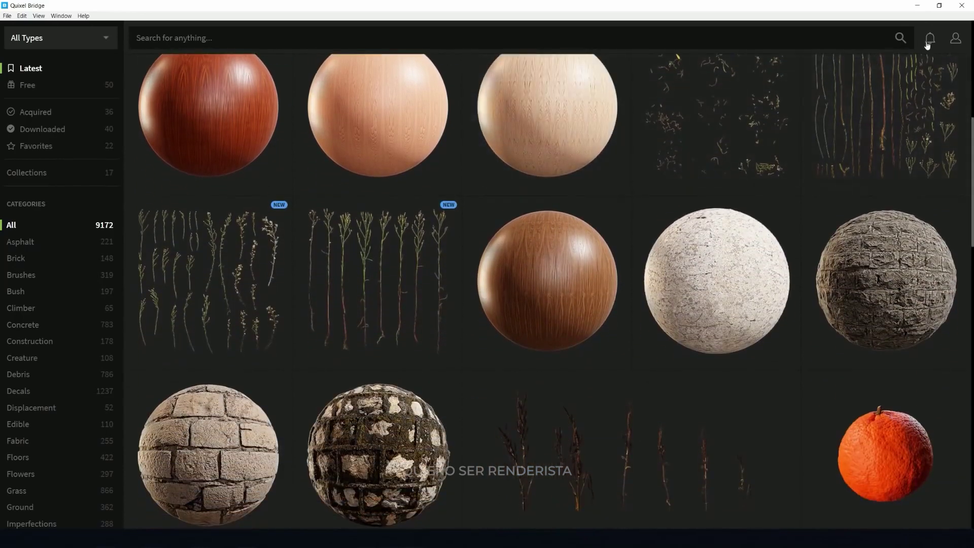
left_click(929, 39)
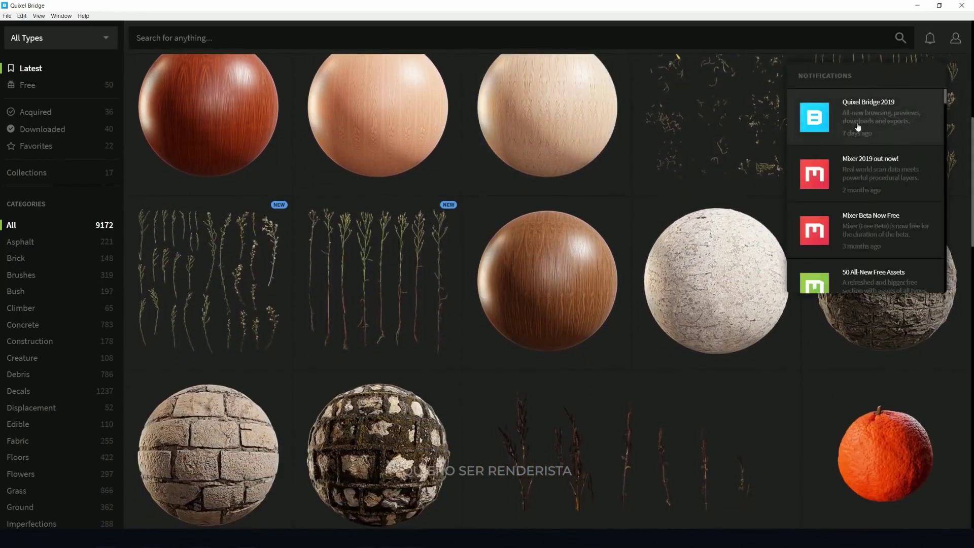
scroll(872, 203, "down", 2)
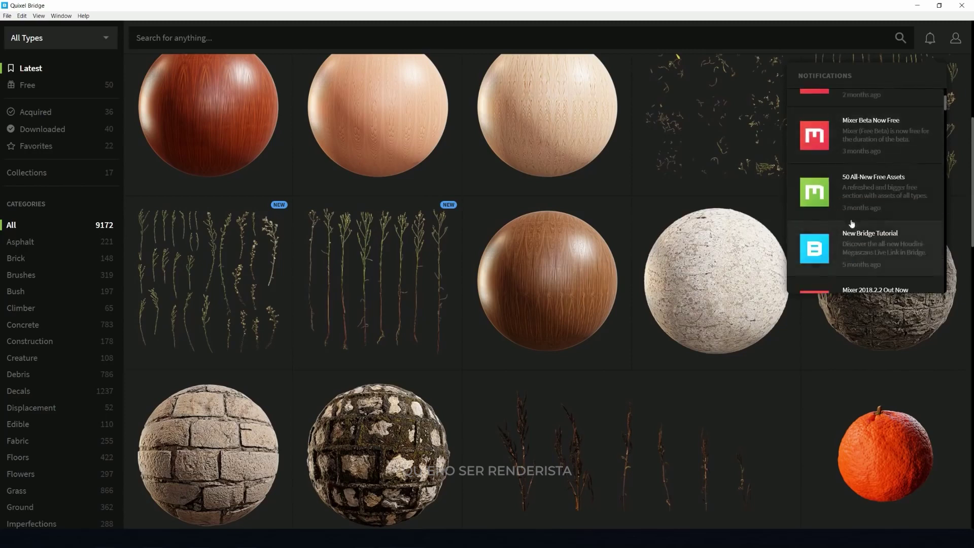
left_click(930, 39)
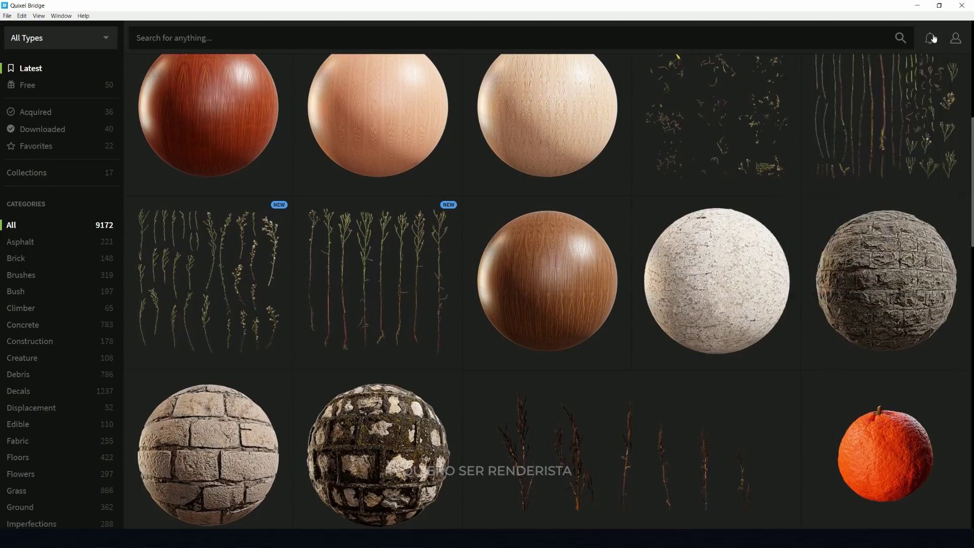
left_click(32, 86)
scroll(214, 264, "down", 6)
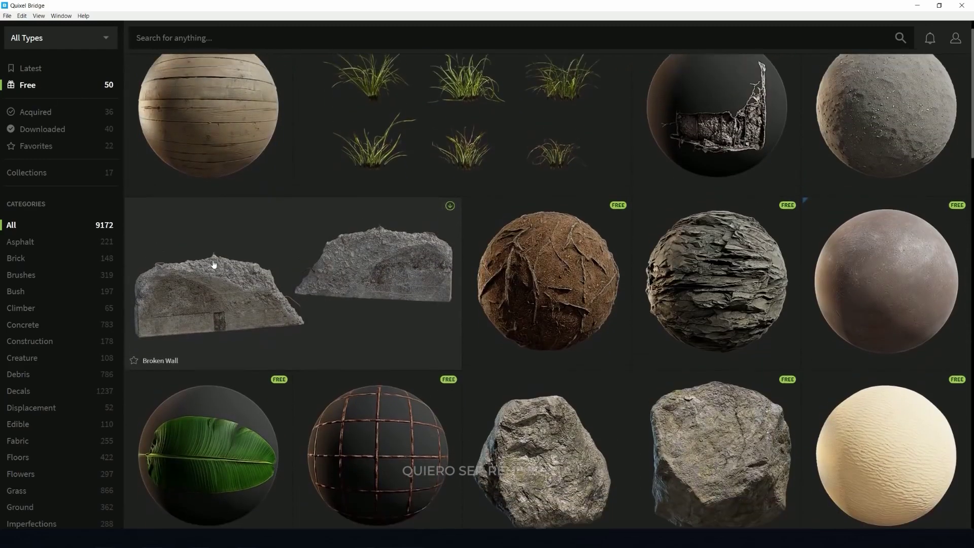
scroll(213, 265, "down", 1)
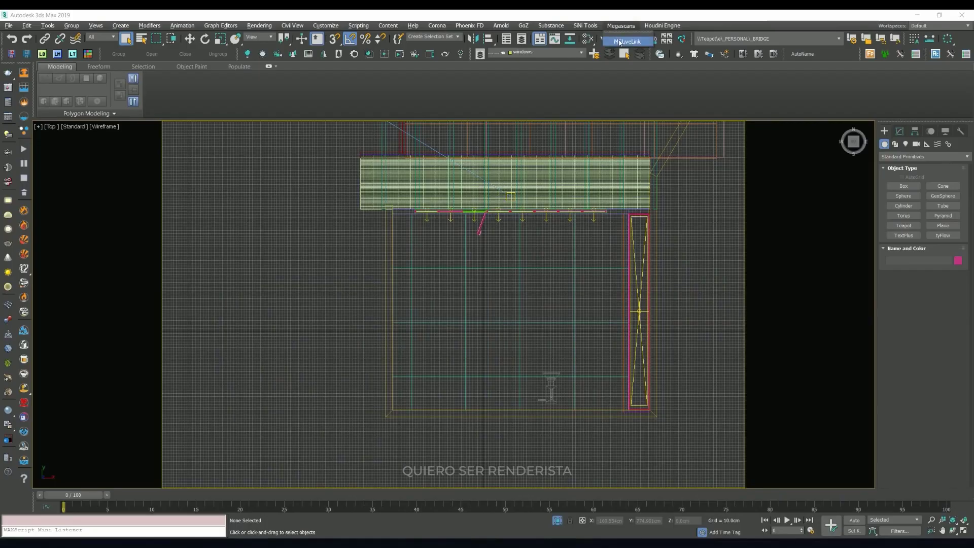
- Open MSLiveLink, move its window into the viewport, and set the render engine to Vray 3.6
left_click(619, 43)
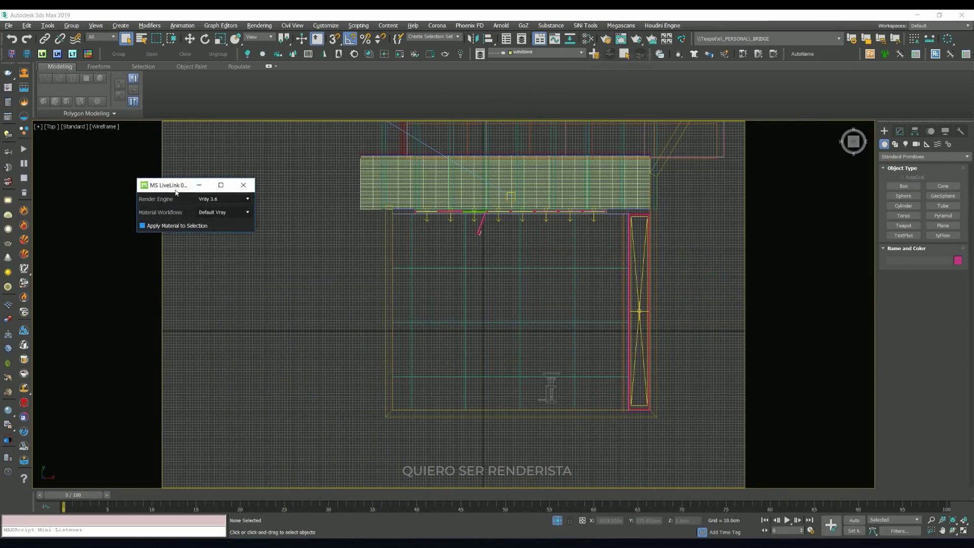
left_click_drag(172, 189, 217, 196)
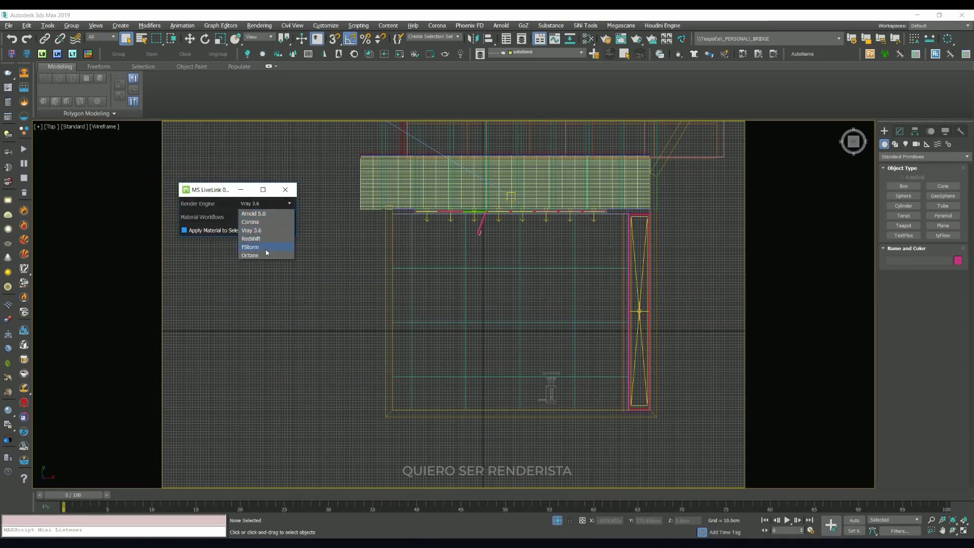
left_click(269, 230)
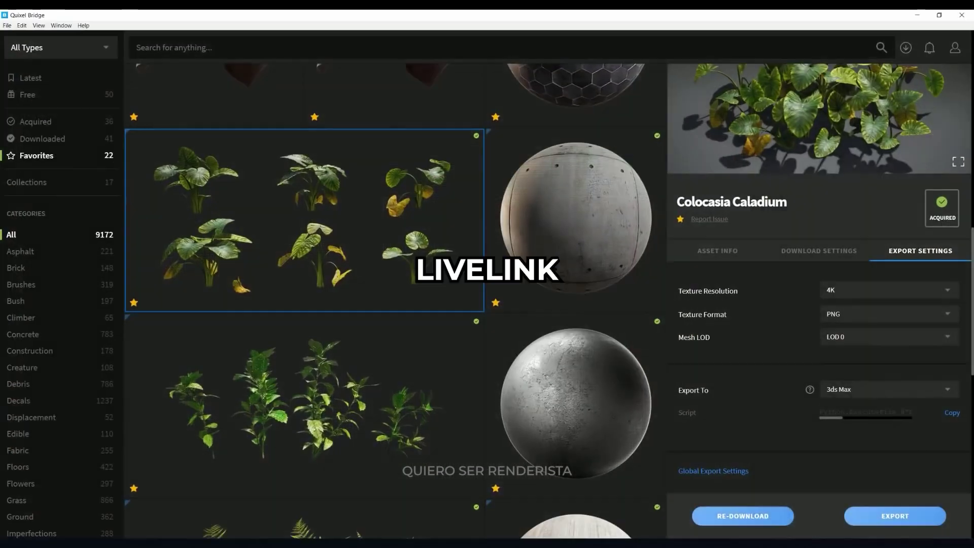
- Export Colocasia Caladium to 3ds Max at 4K PNG, LOD 0, and minimize Bridge
left_click(888, 518)
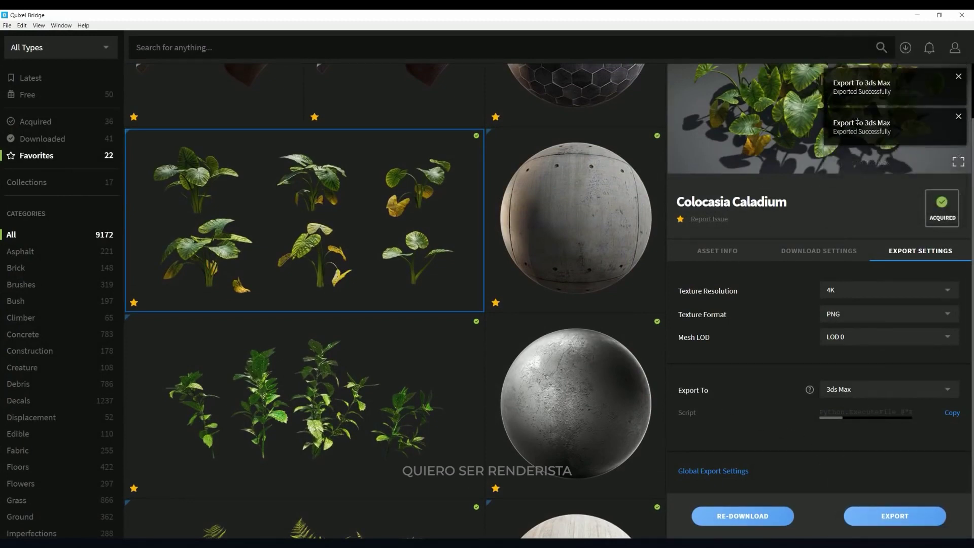
left_click(916, 18)
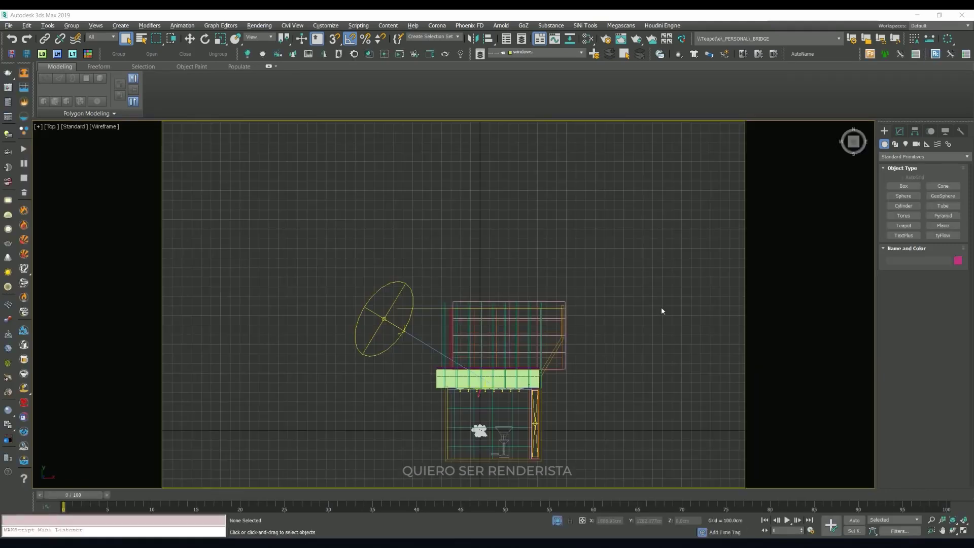
- Copy the plant and line up three variations in a row left of the room
scroll(475, 357, "up", 8)
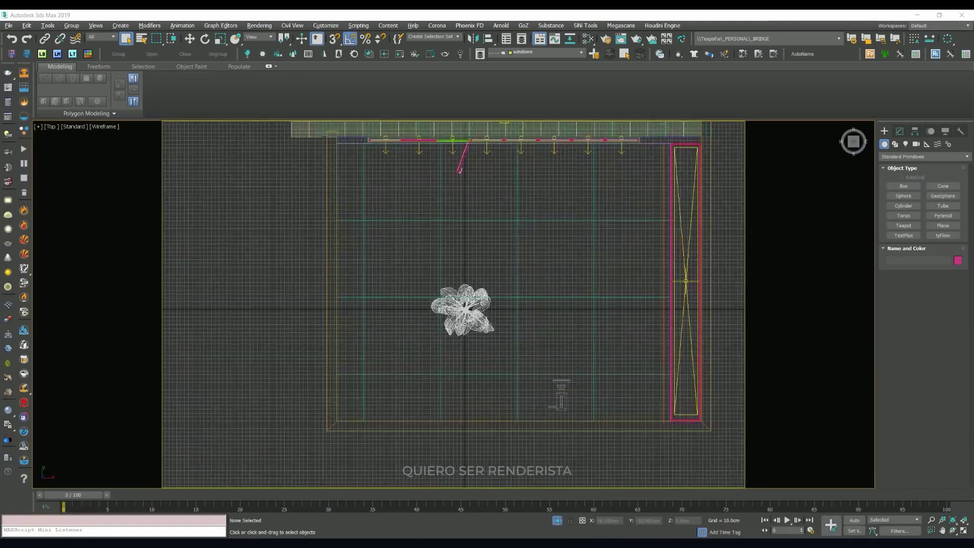
scroll(470, 328, "up", 2)
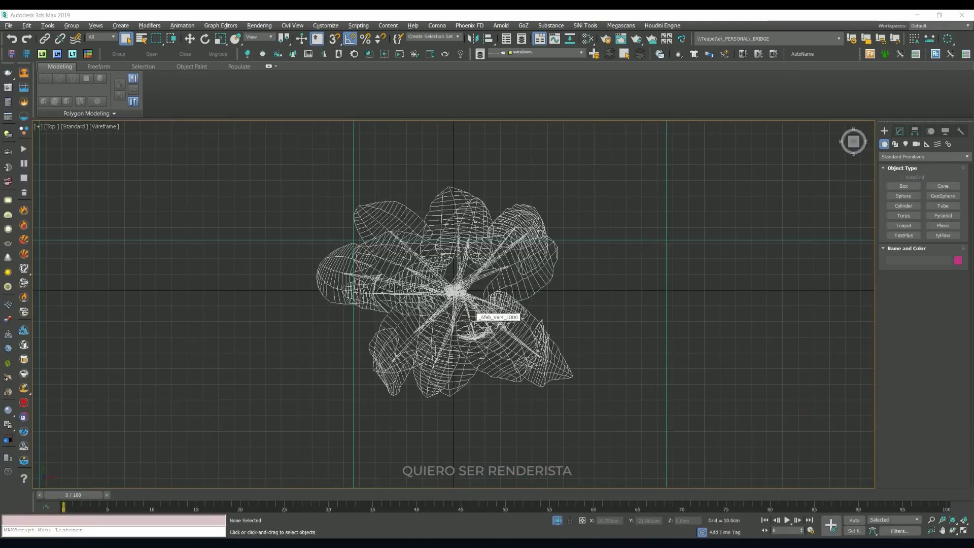
scroll(470, 328, "down", 3)
left_click(469, 328)
scroll(469, 328, "down", 6)
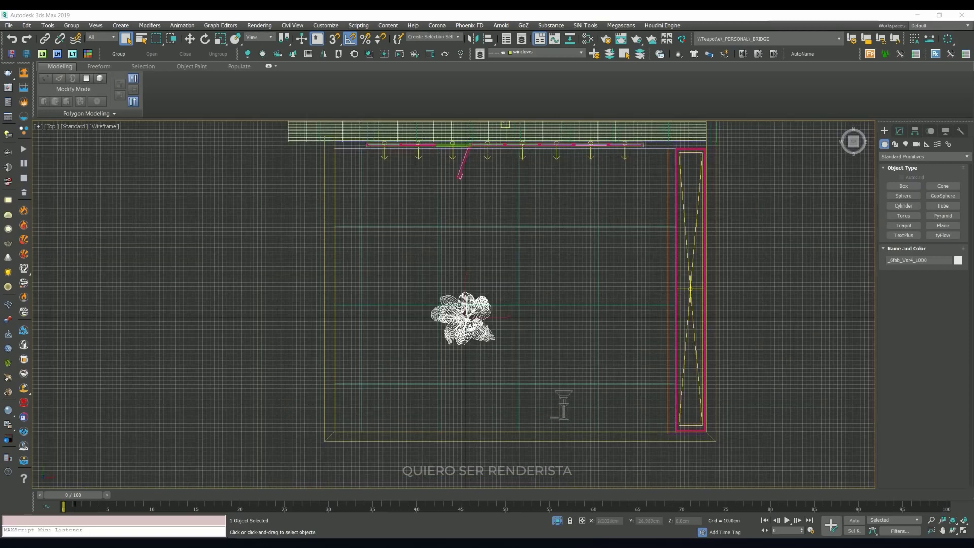
left_click_drag(478, 317, 259, 318, "shift")
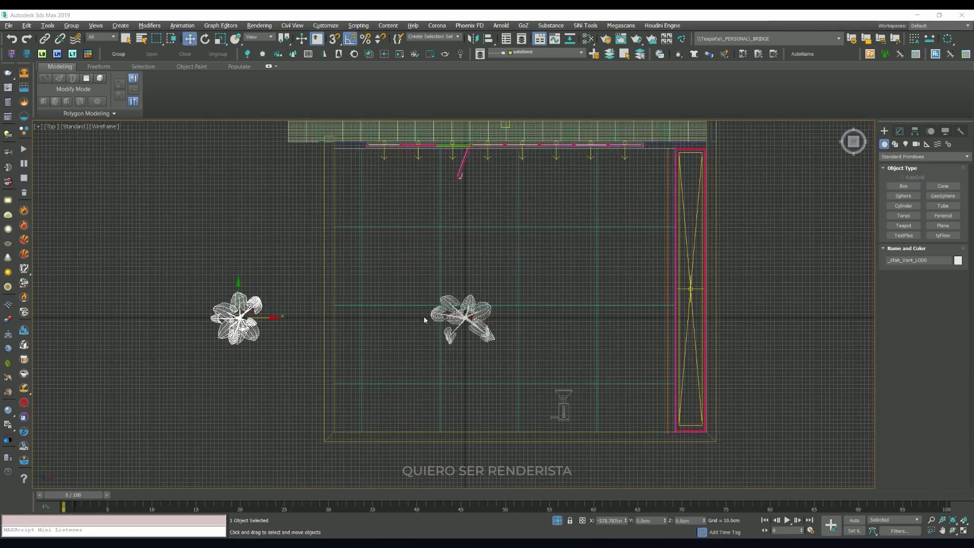
left_click_drag(434, 329, 267, 330)
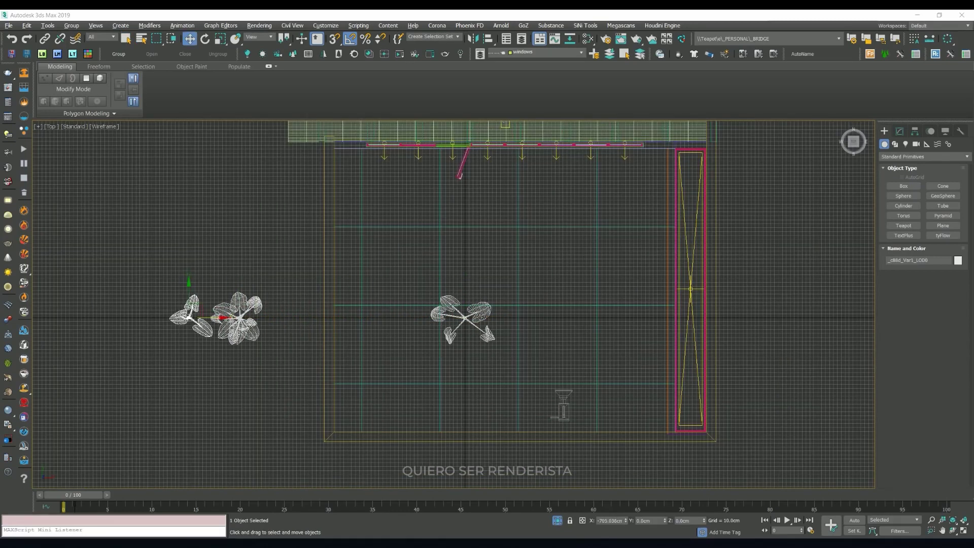
left_click_drag(479, 319, 164, 332)
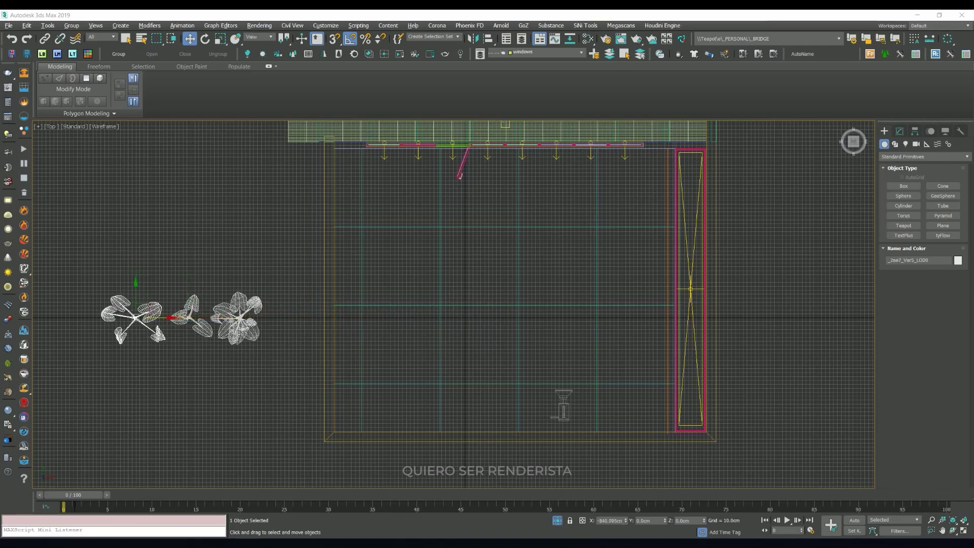
left_click_drag(238, 318, 260, 317)
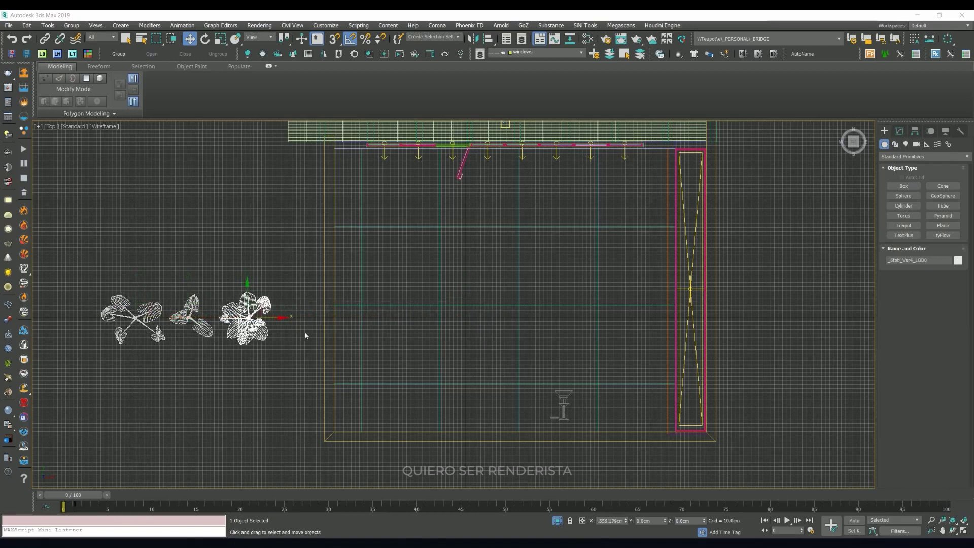
- Orbit to an angled, shaded view of the plants and open the material editor
middle_click_drag(252, 390, 502, 339, "alt")
key("F3")
scroll(256, 335, "up", 5)
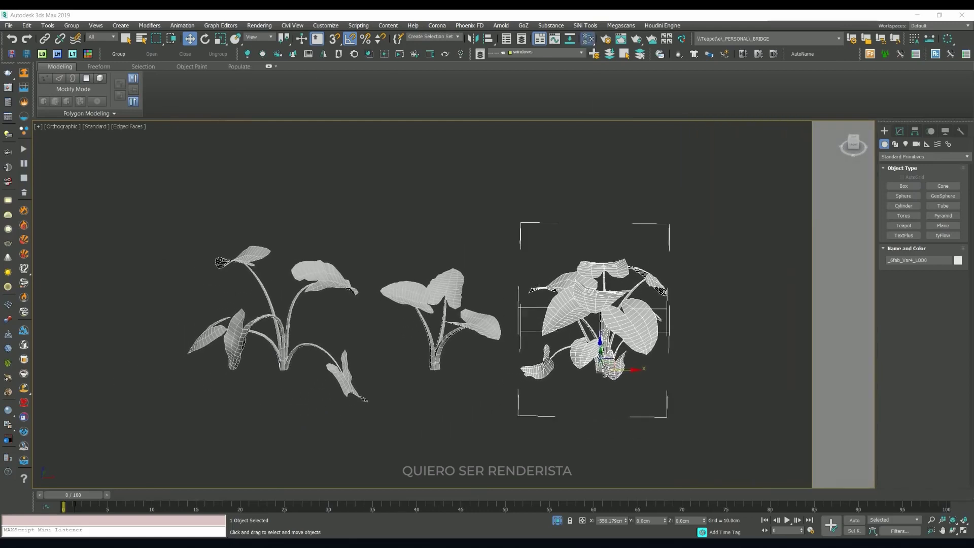
key("m")
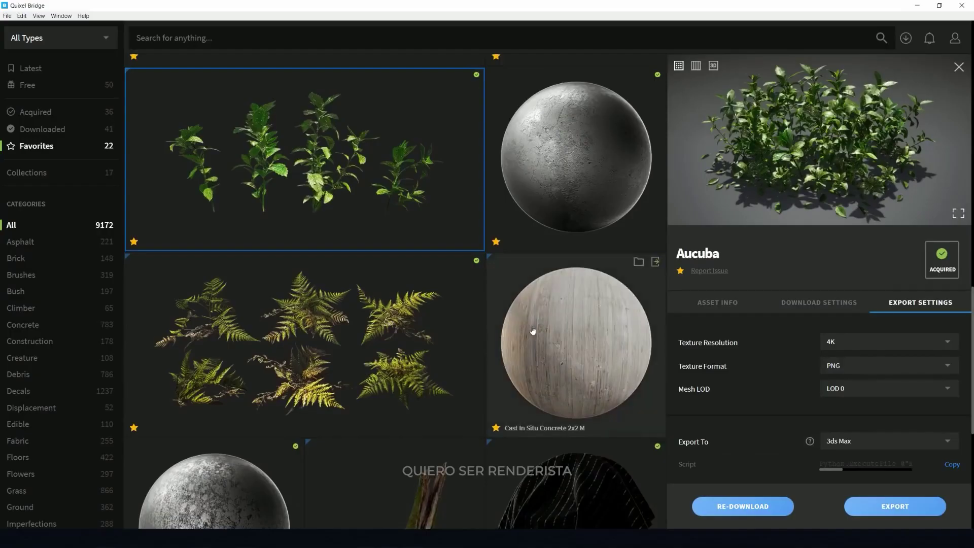
- Export the Black Hexagon Tiles 2x2 M surface to 3ds Max at 4K JPEG, then minimize Bridge
scroll(533, 327, "down", 4)
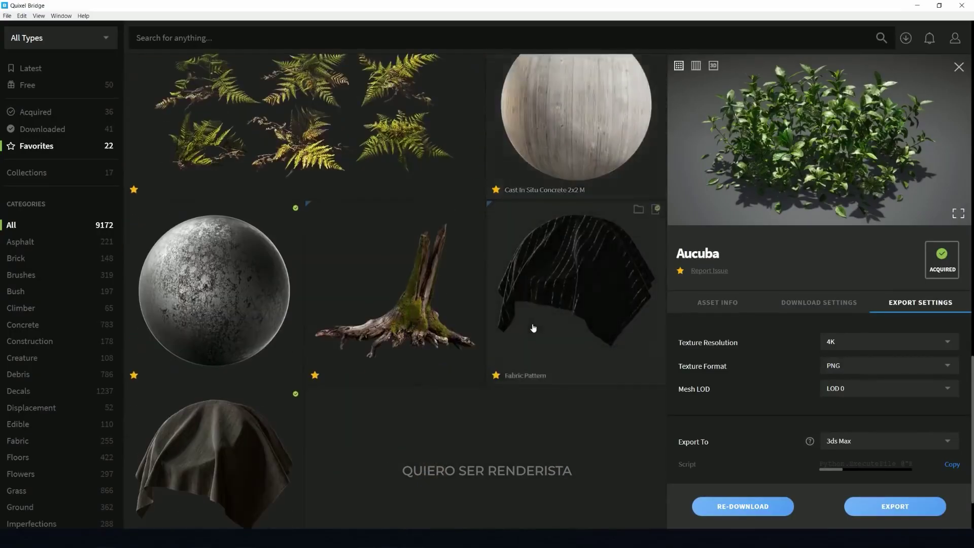
scroll(533, 328, "down", 10)
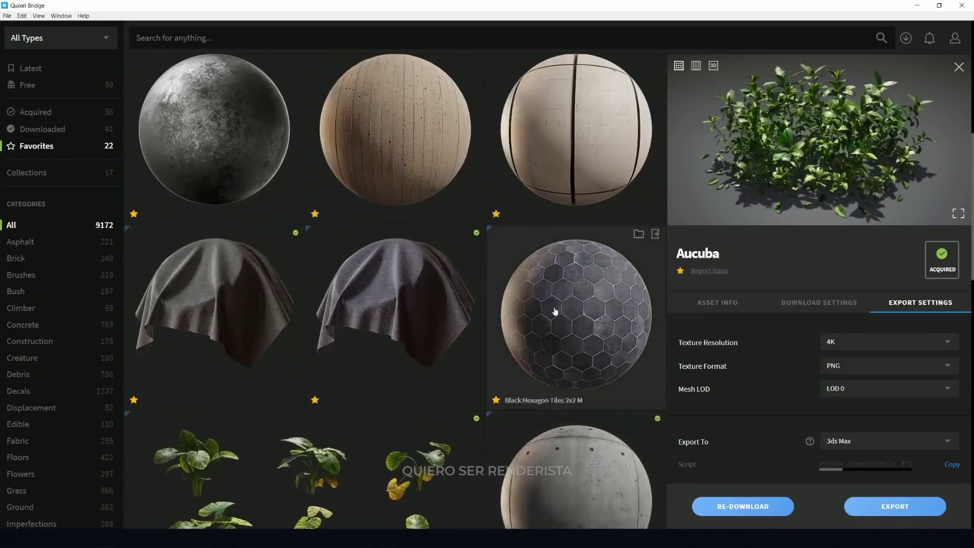
left_click(555, 311)
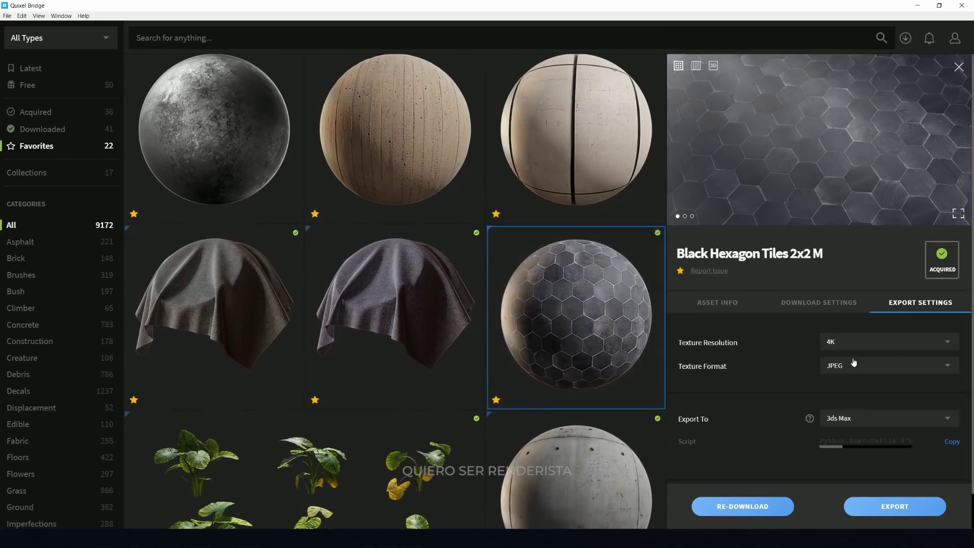
left_click(889, 514)
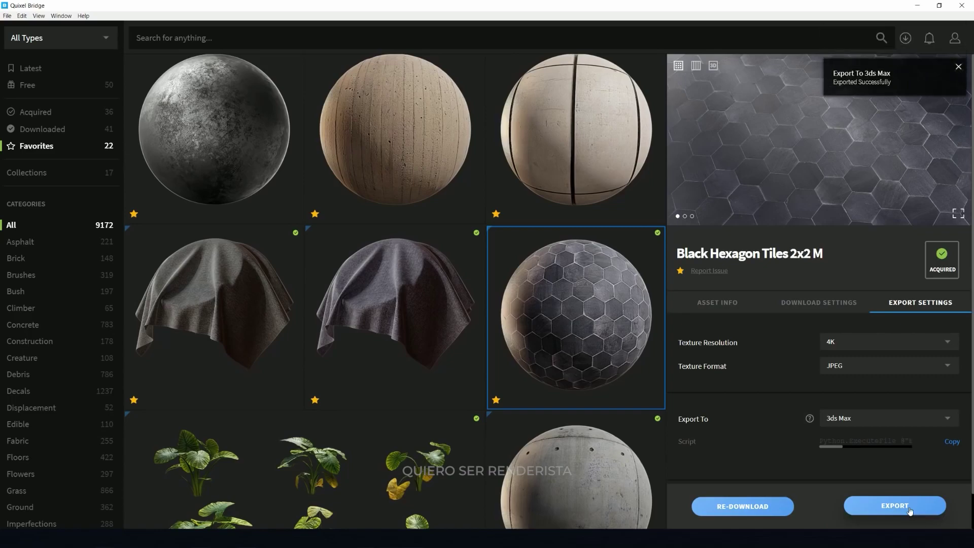
left_click(918, 5)
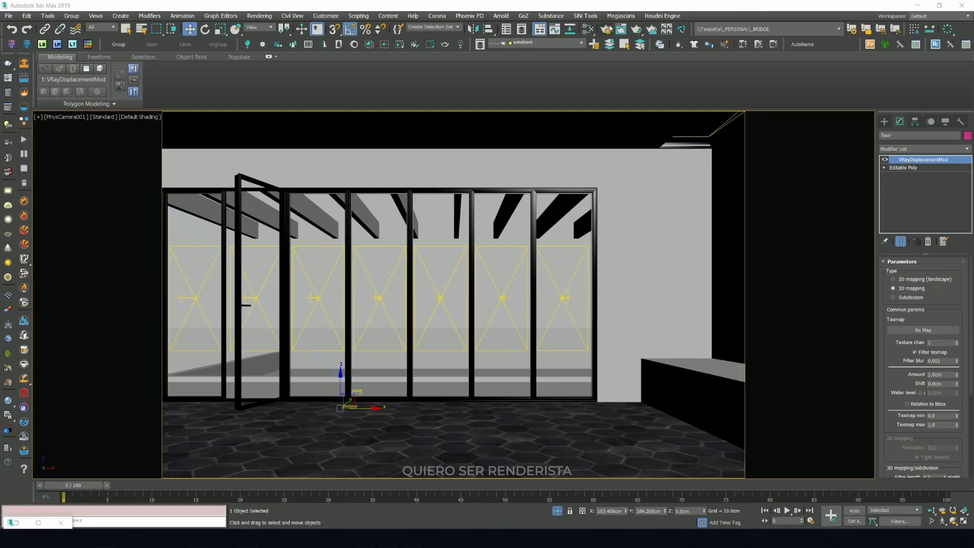
- Desaturate the slab colour to -100 in the Slate Material Editor, then switch to orthographic view
left_click(588, 29)
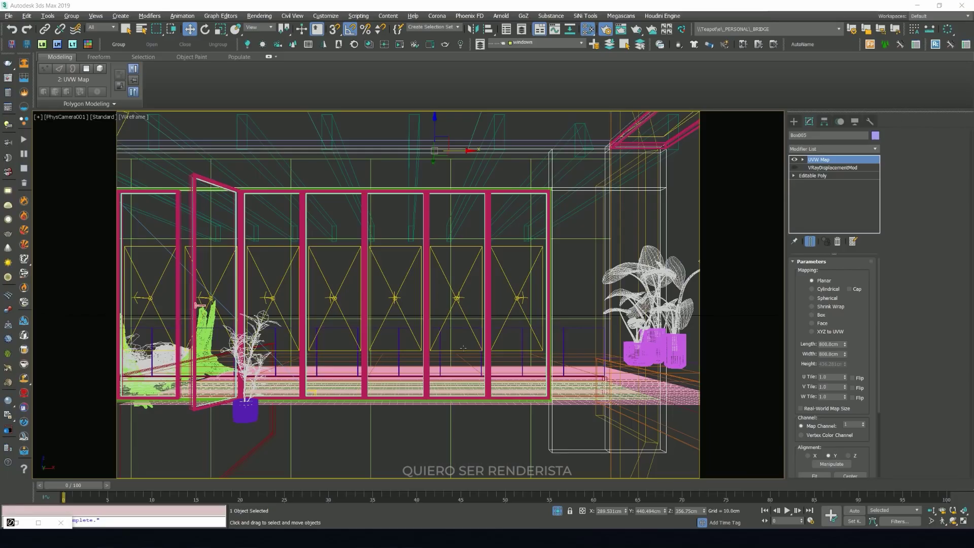
key("u")
scroll(463, 348, "down", 10)
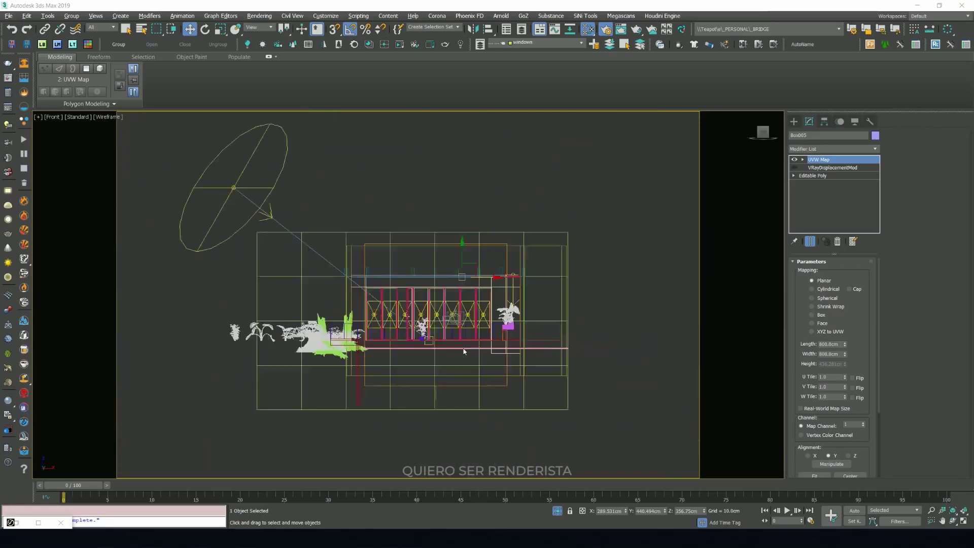
- Return to the PhysCamera001 view with edged shading and set Box005's UVW Map channel to 2
mouse_move(463, 348)
middle_mouse_down("alt")
mouse_move(496, 357)
mouse_move(456, 349)
mouse_move(469, 356)
middle_mouse_up("alt")
key("c")
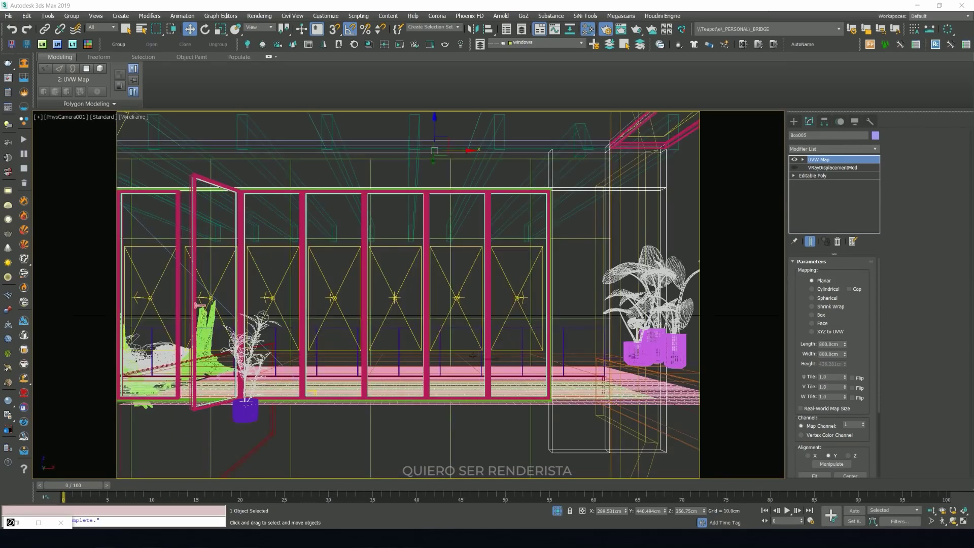
key("F3")
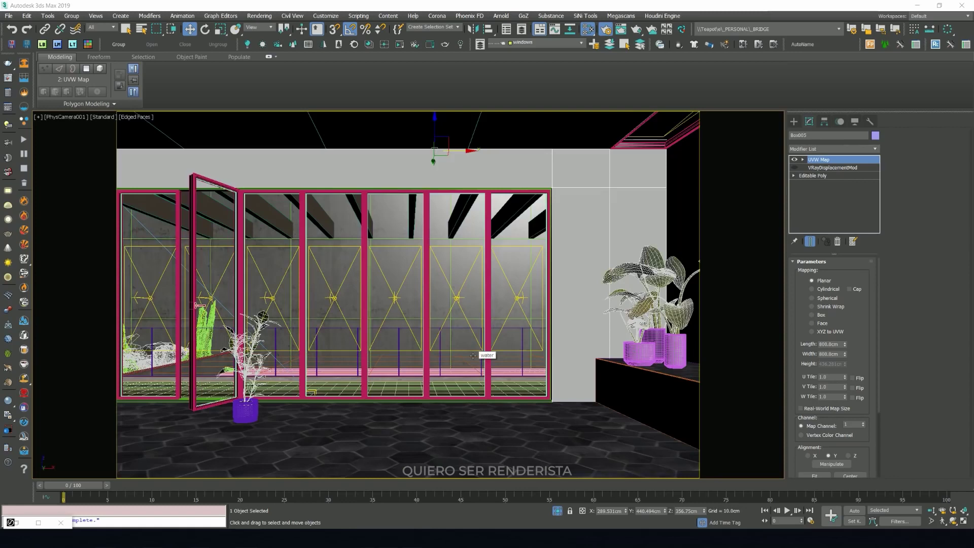
left_click(864, 423)
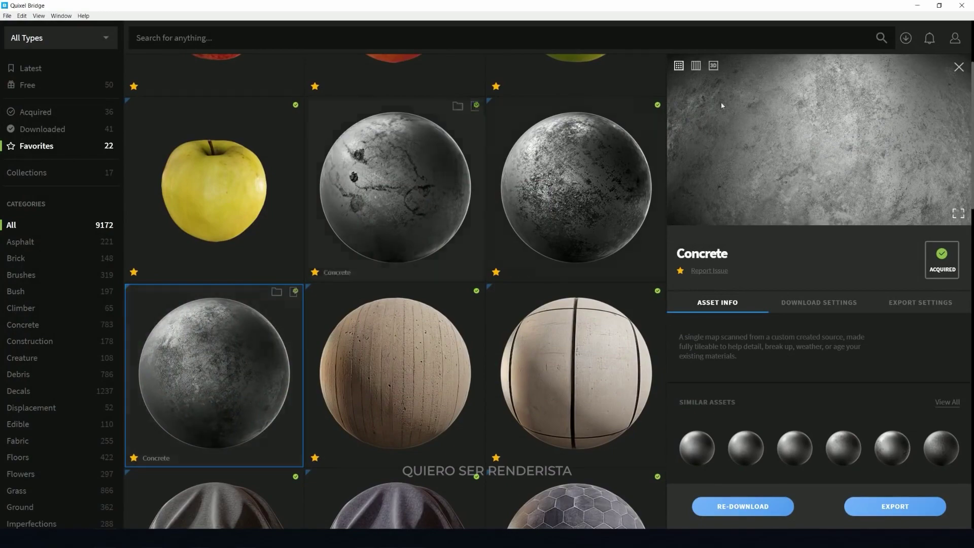
left_click(917, 5)
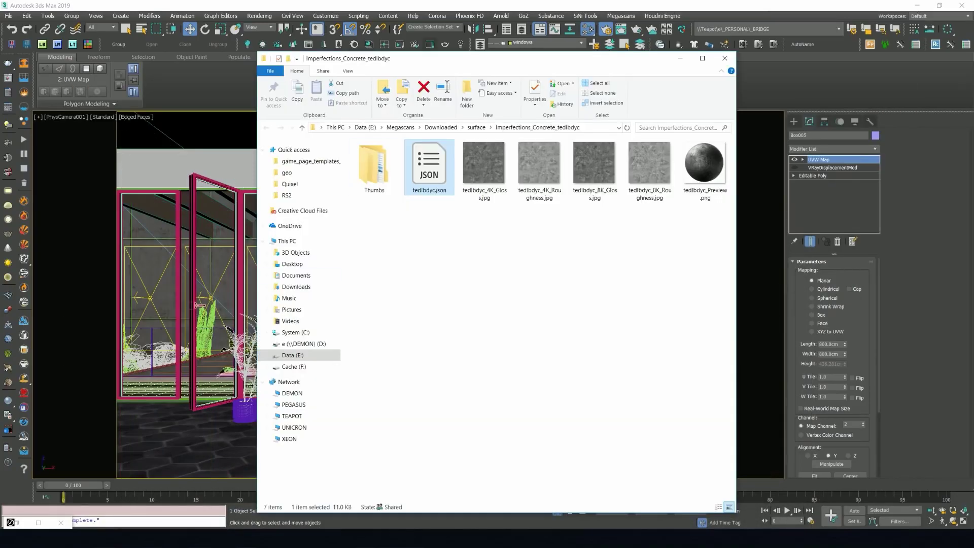
- Bring tedlbdyc_8K_Roughness.jpg into the Slate graph and add a VRayCompTex node
left_click_drag(456, 59, 655, 38)
left_click_drag(851, 148, 218, 167)
right_click(287, 221)
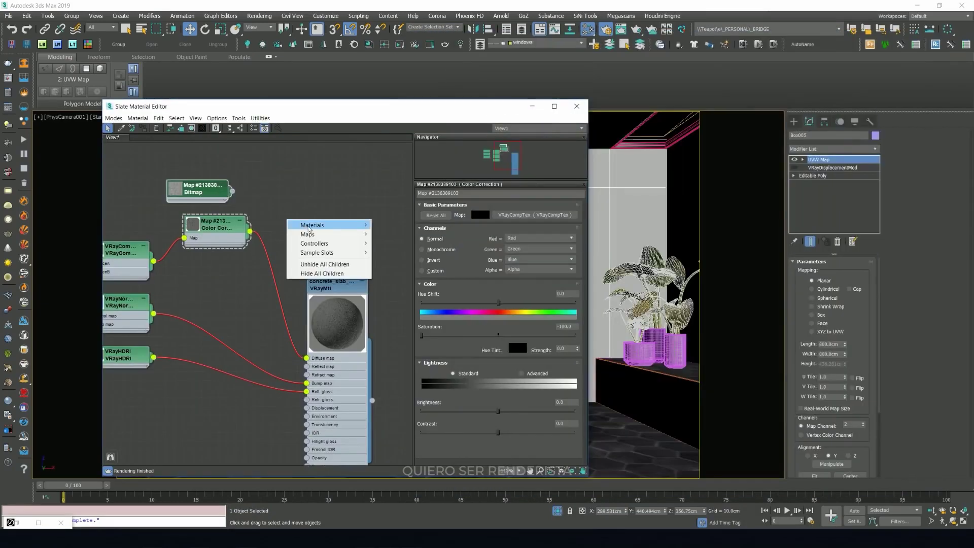
mouse_move(309, 234)
mouse_move(390, 284)
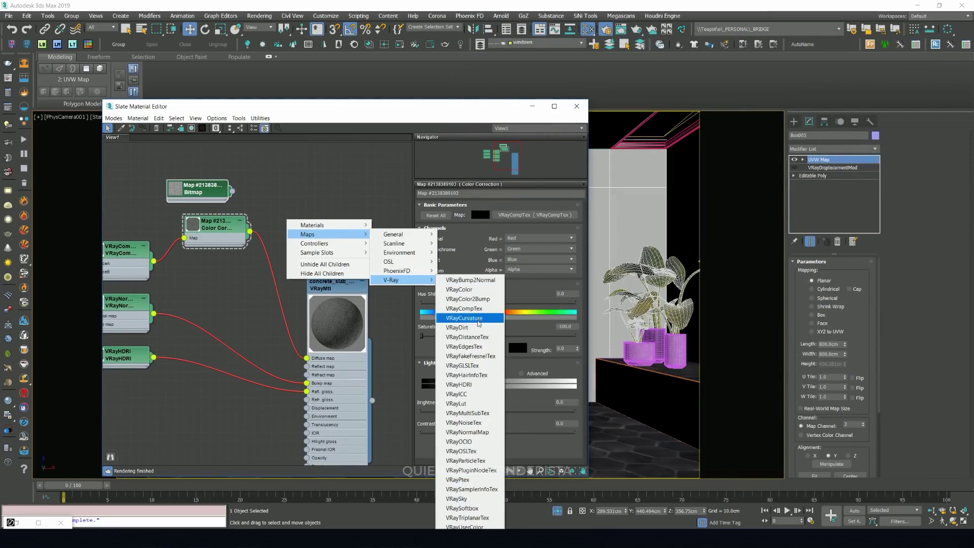
left_click(463, 308)
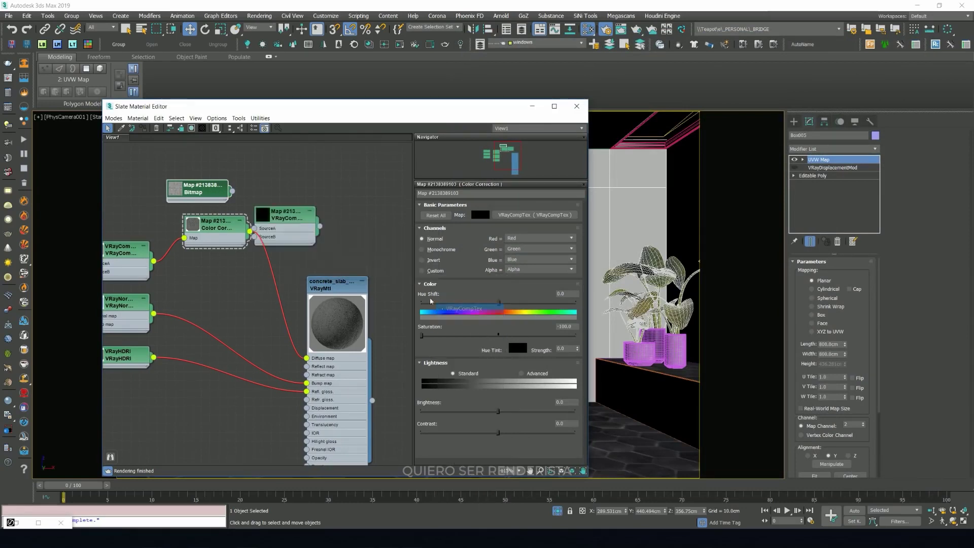
- Multiply the Color Correction (SourceA) by the roughness bitmap (SourceB) into the concrete Diffuse
left_click_drag(250, 231, 290, 228)
left_click_drag(232, 191, 289, 237)
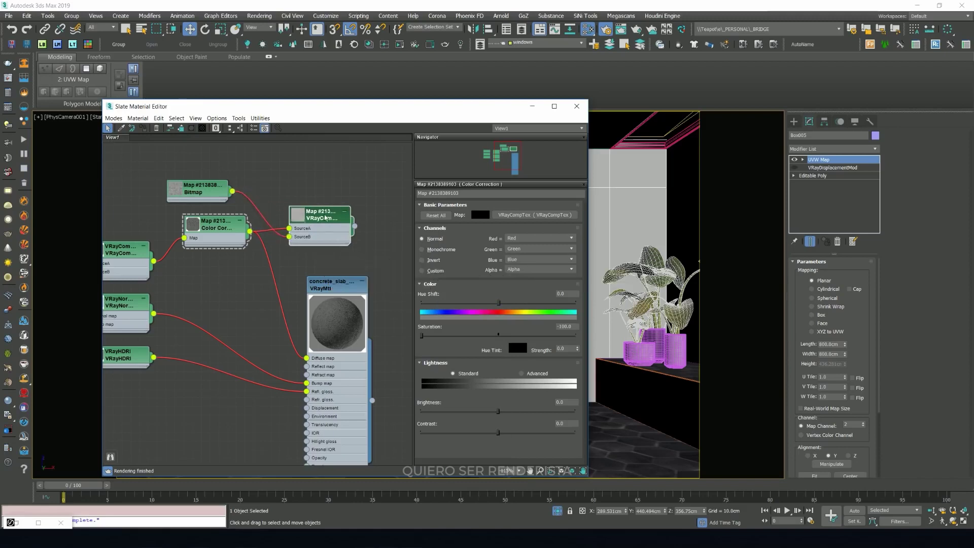
left_click(325, 218)
left_click(467, 239)
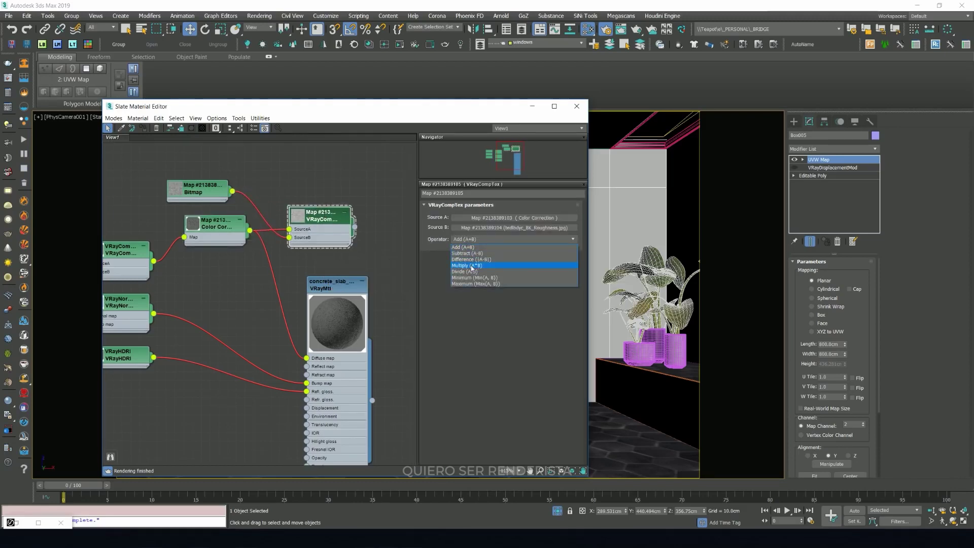
left_click(470, 266)
left_click_drag(337, 291, 424, 282)
left_click_drag(354, 227, 394, 349)
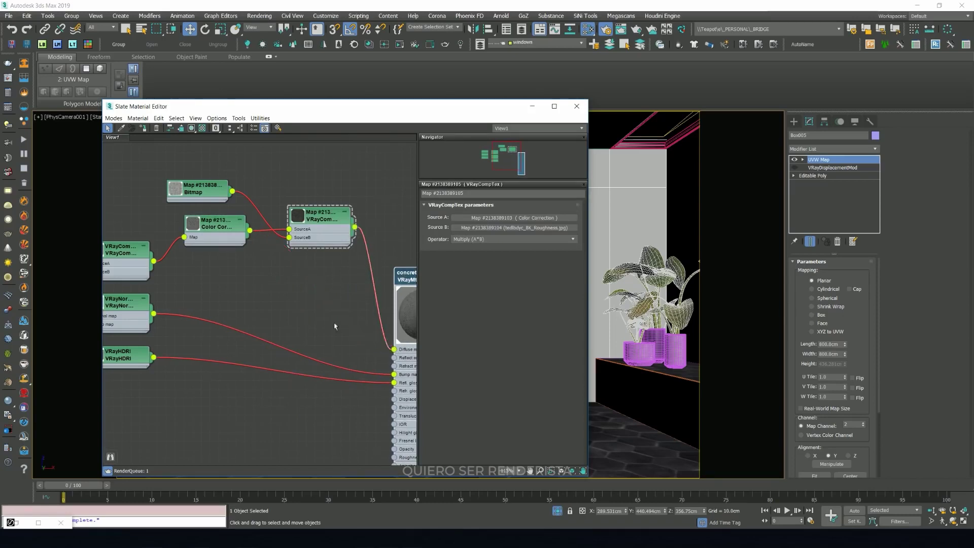
- Set the roughness bitmap's Map Channel to 2
left_click_drag(208, 184, 224, 185)
double_click(224, 186)
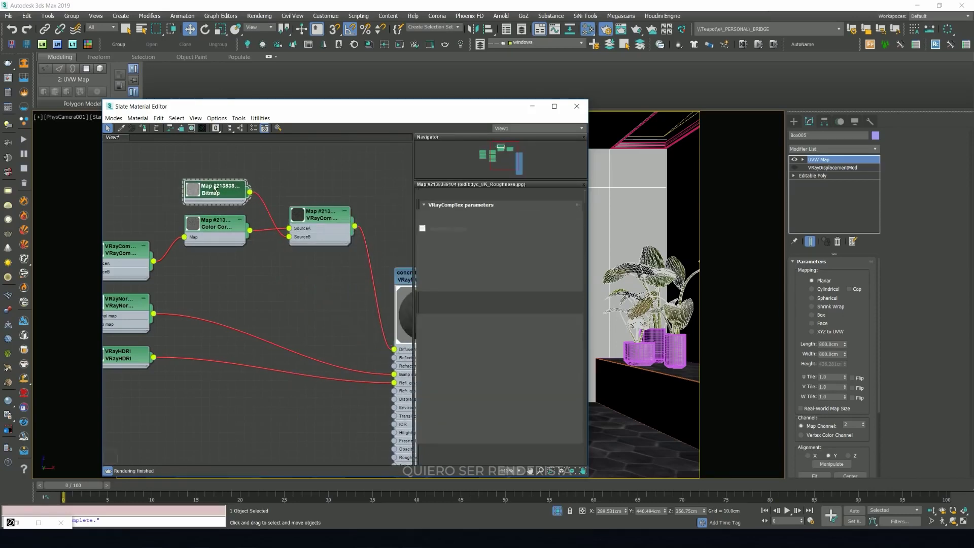
double_click(554, 228)
type("2")
key("Return")
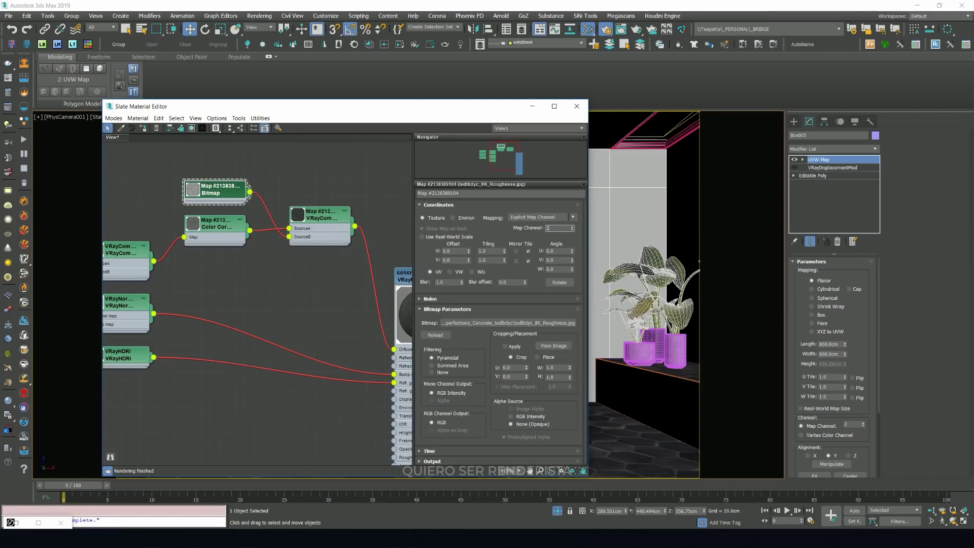
left_click(532, 107)
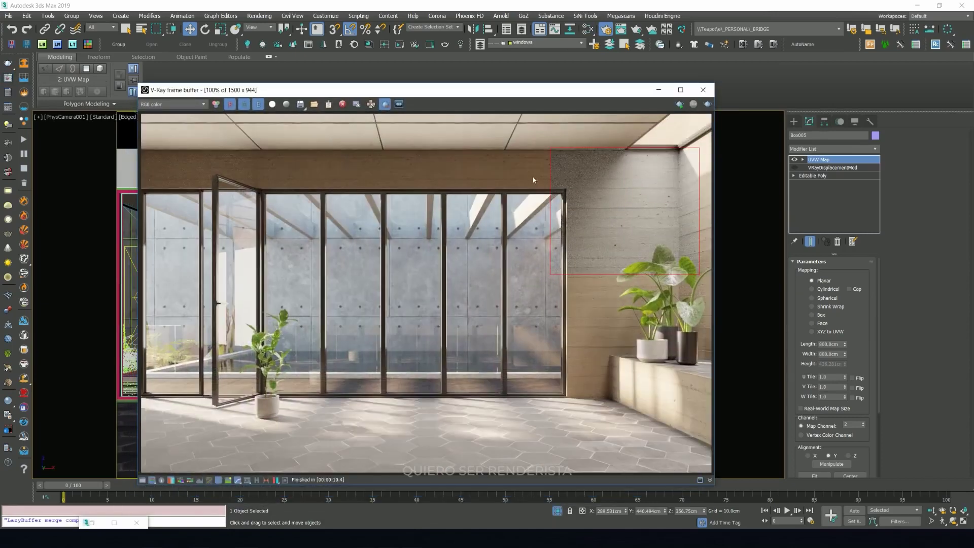
- Re-render the wall region, then render the full camera frame with Region Render off
left_click(679, 104)
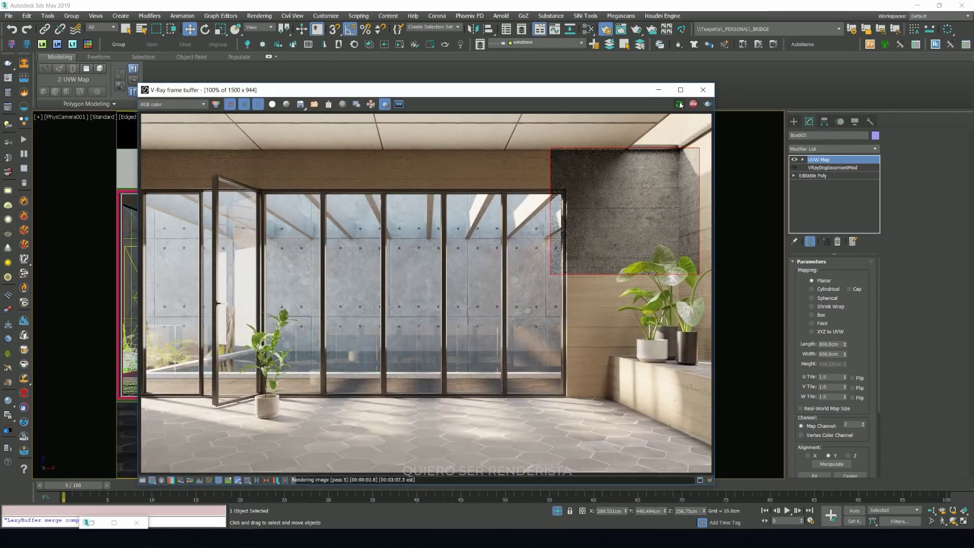
left_click(385, 104)
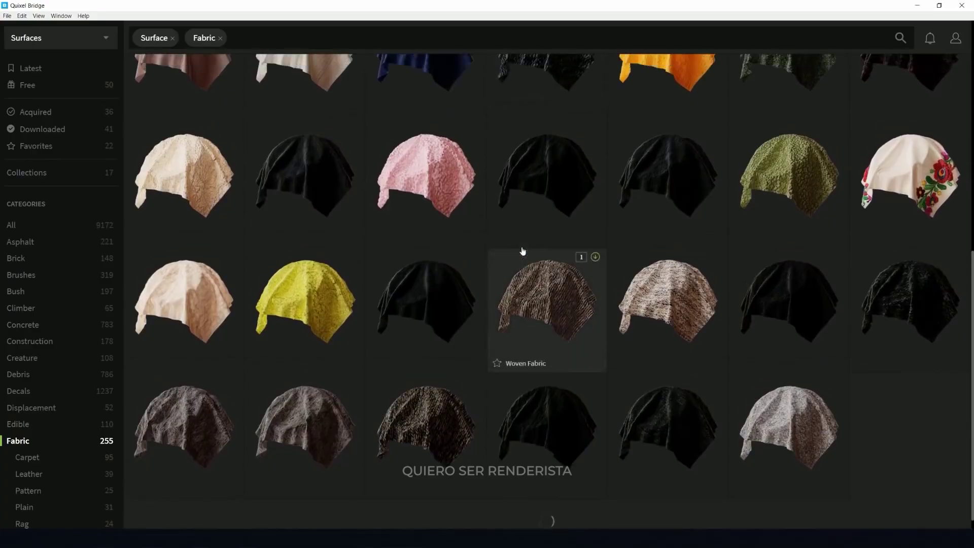
- Open the Furniture Fabric surface's details among Quixel Bridge's Fabric surfaces
scroll(508, 253, "up", 7)
left_click(299, 226)
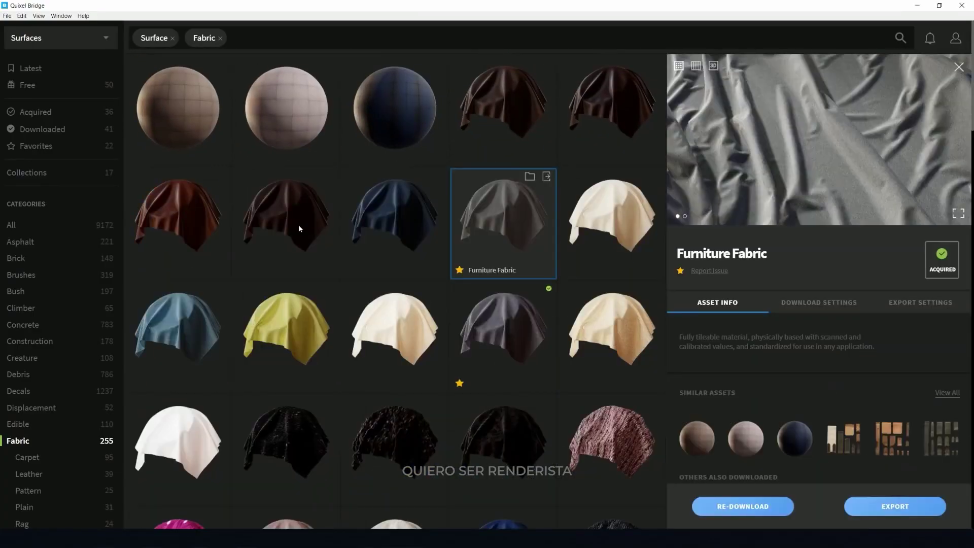